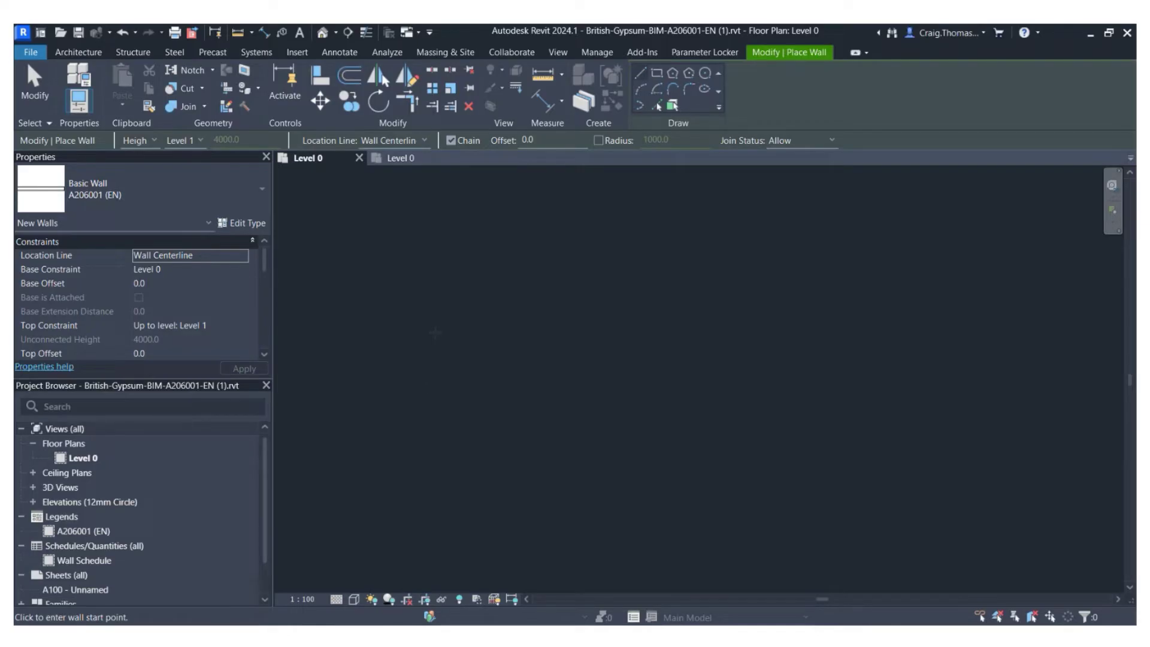
Draw a horizontal A206001 (EN) wall 6000 mm long on the Level 0 floor plan.
click(436, 333)
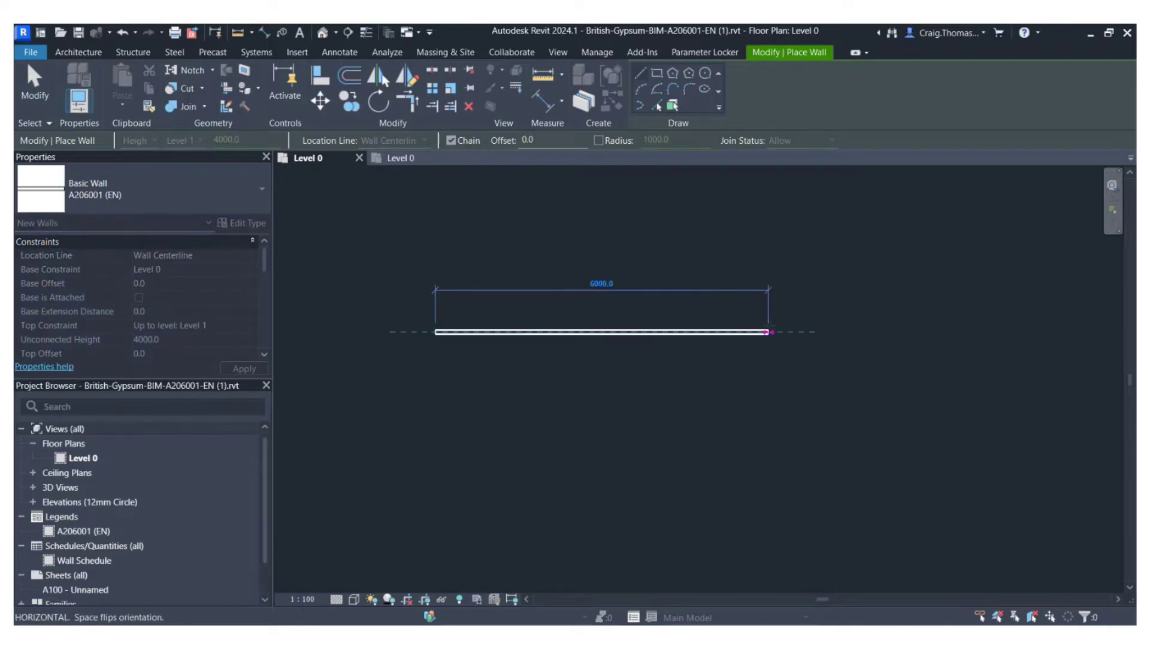
click(770, 332)
key(Escape)
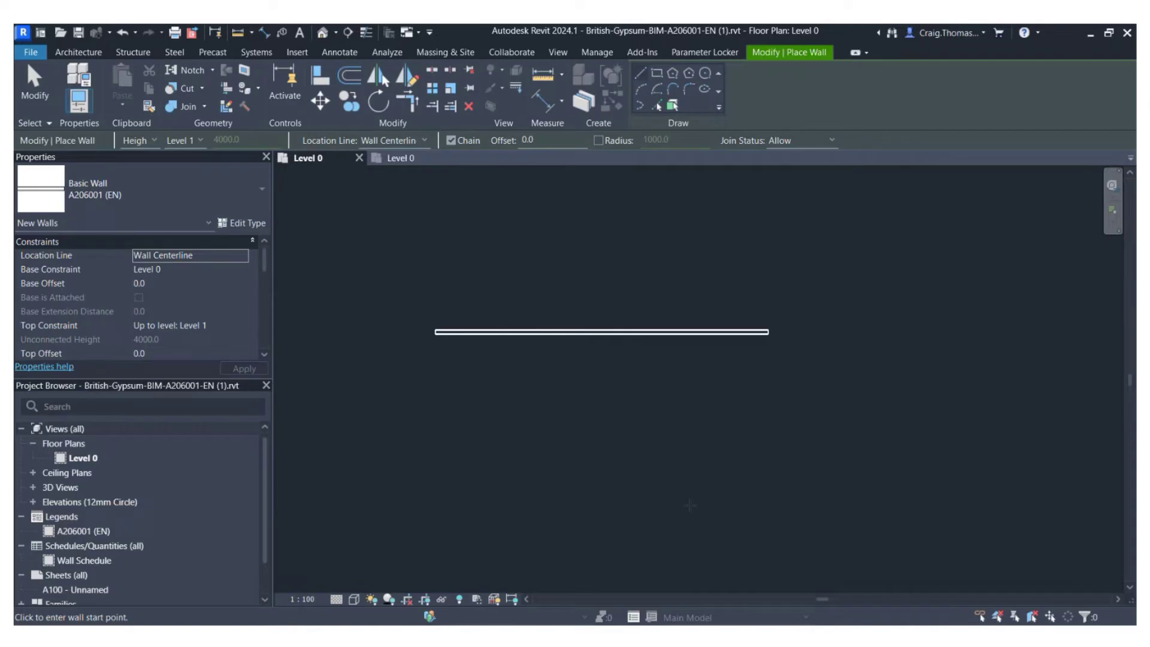
key(Escape)
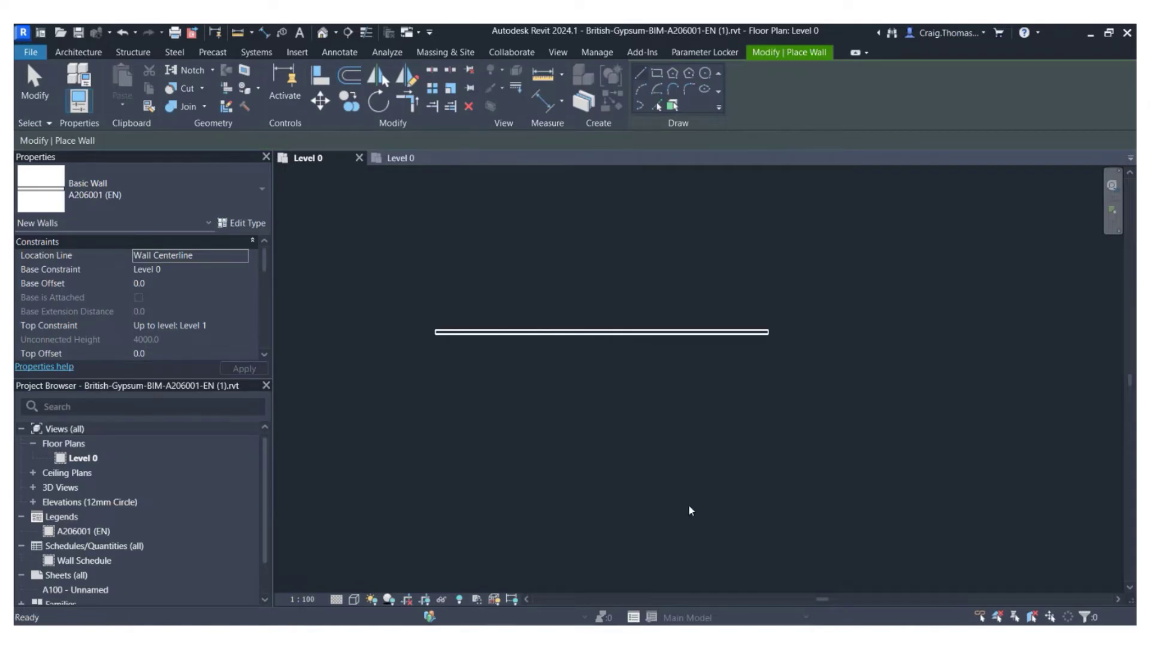
Try to set the wall type's Fire Resistance (BS EN 1364-1) to 60 minutes, declining the protected parameter change.
click(591, 331)
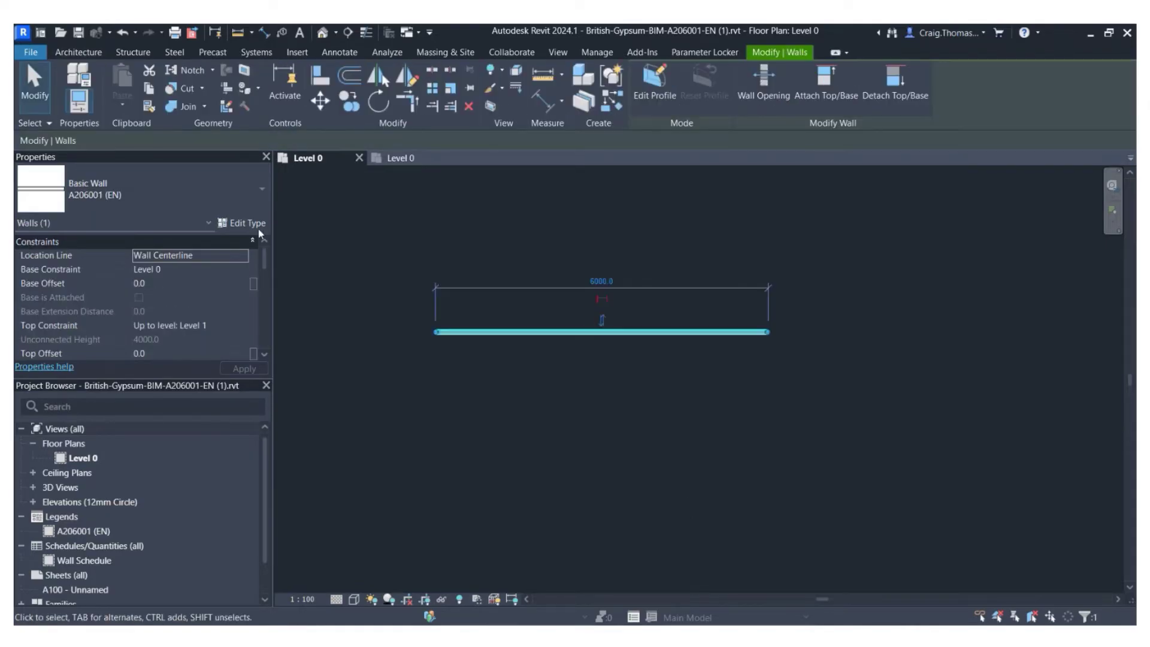
click(241, 223)
scroll(652, 326, down, 5)
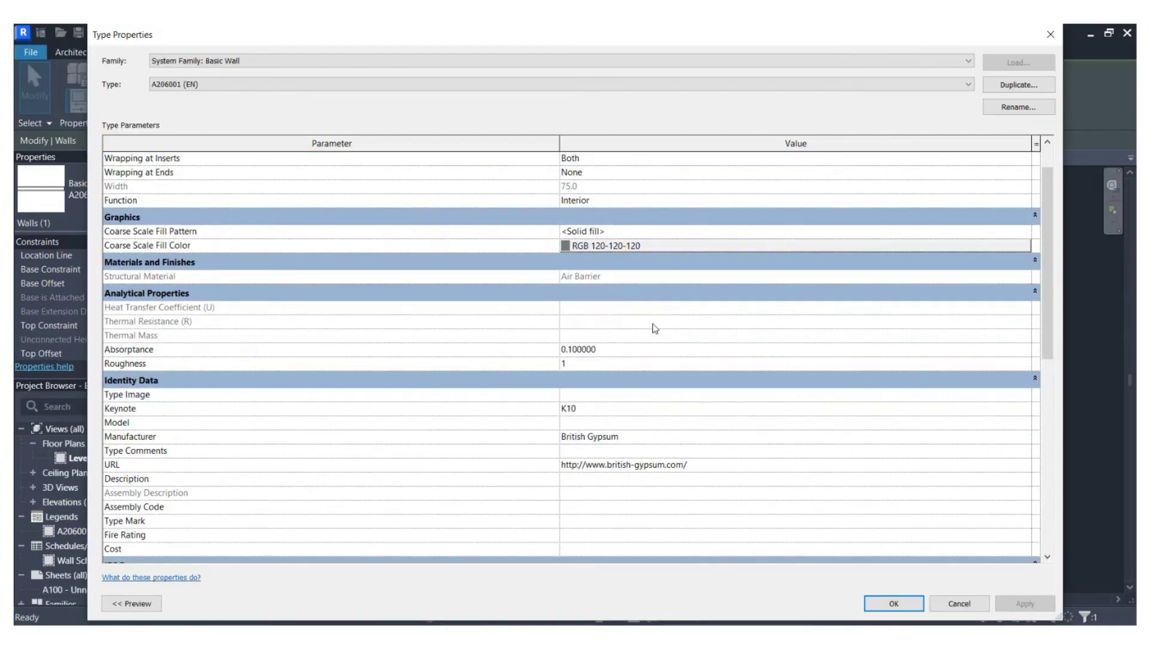
scroll(647, 333, down, 5)
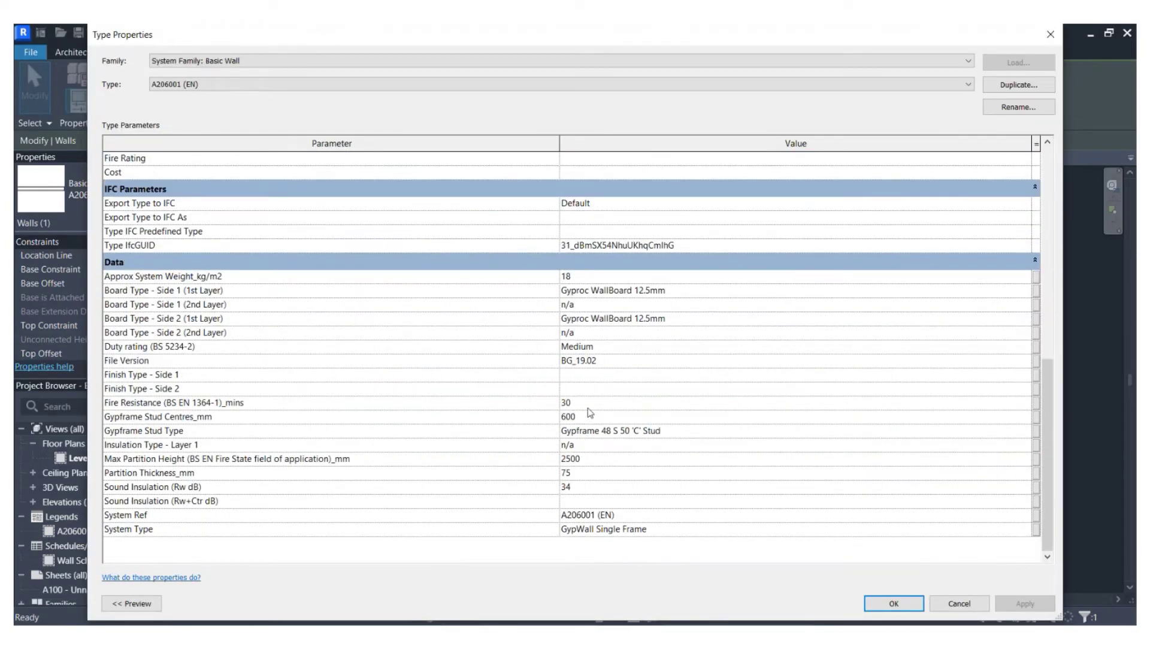
click(584, 405)
key(BackSpace)
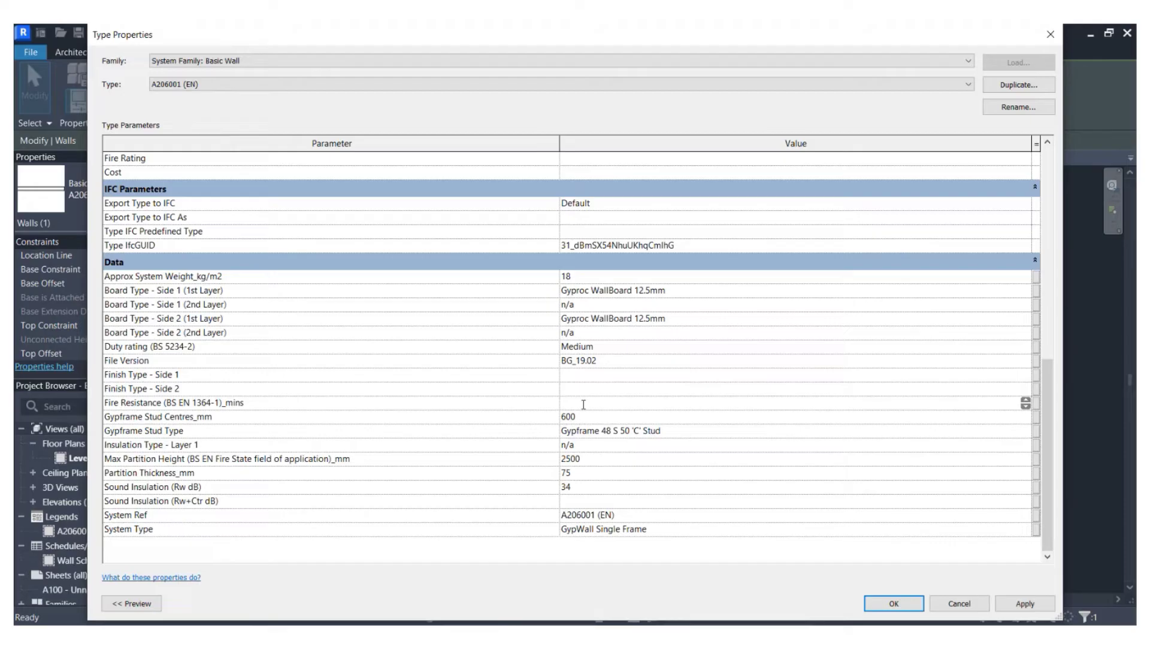
text(60)
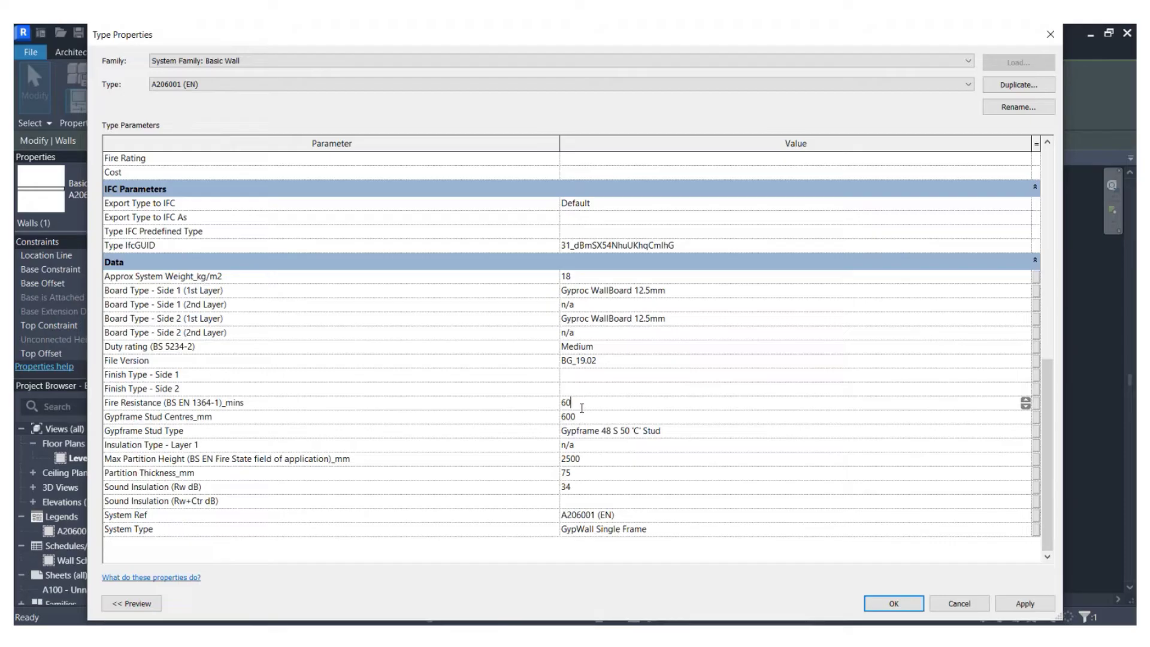
click(874, 605)
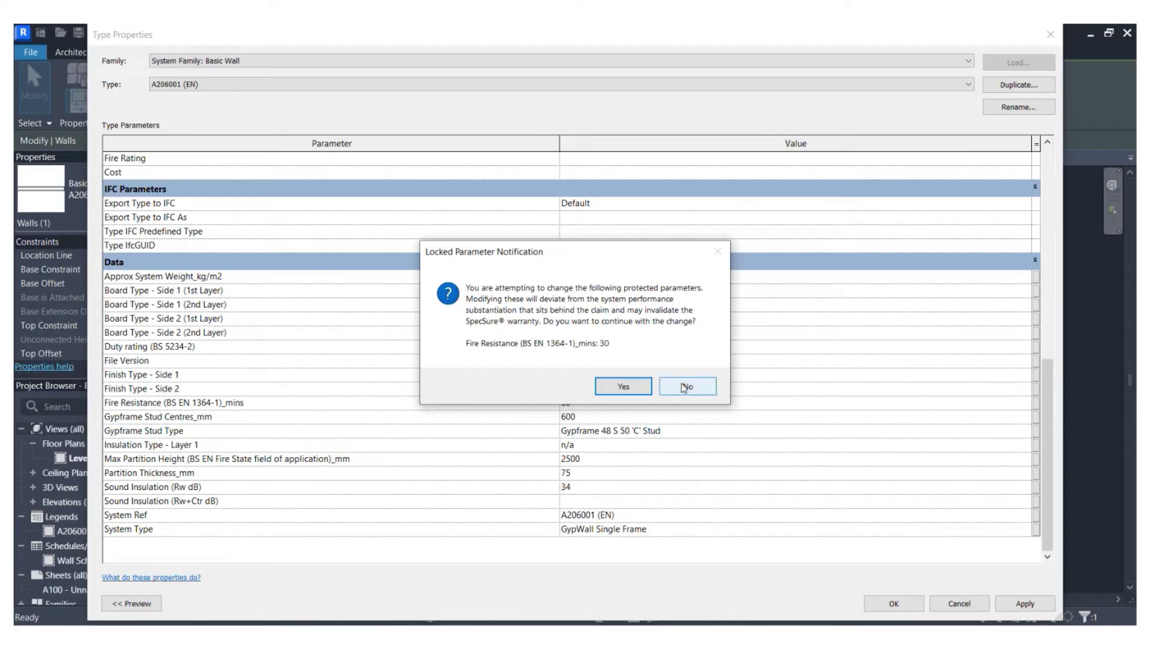
click(685, 387)
key(Escape)
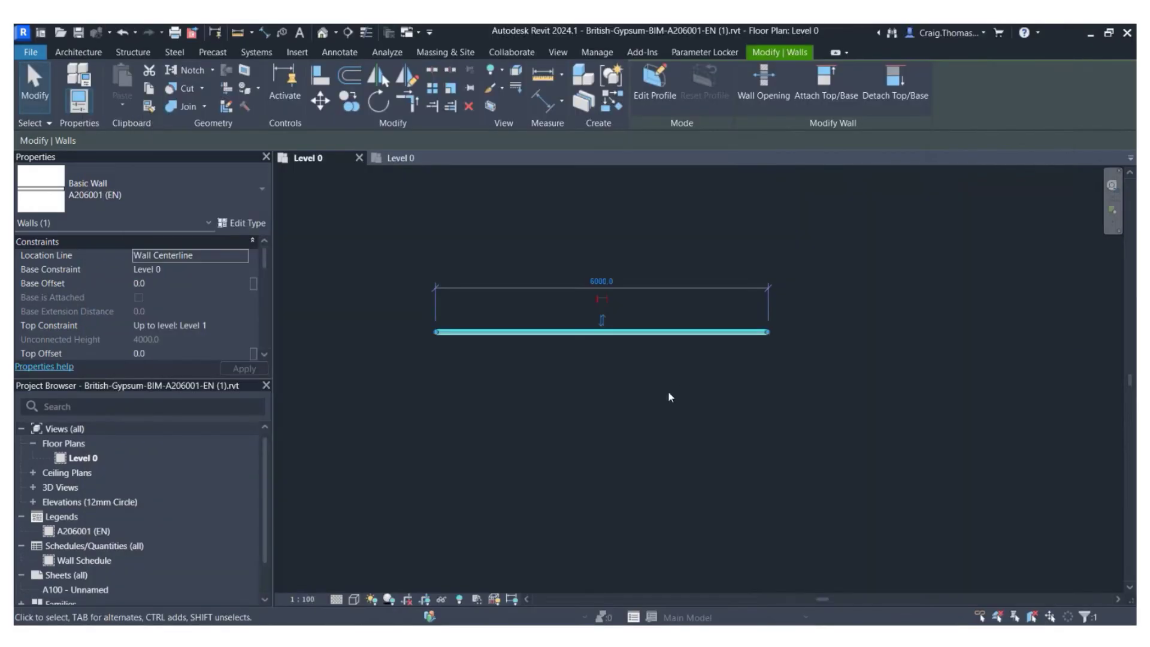
key(Escape)
Check the Fire Resistance value in the wall's type properties and close them without changes.
click(634, 333)
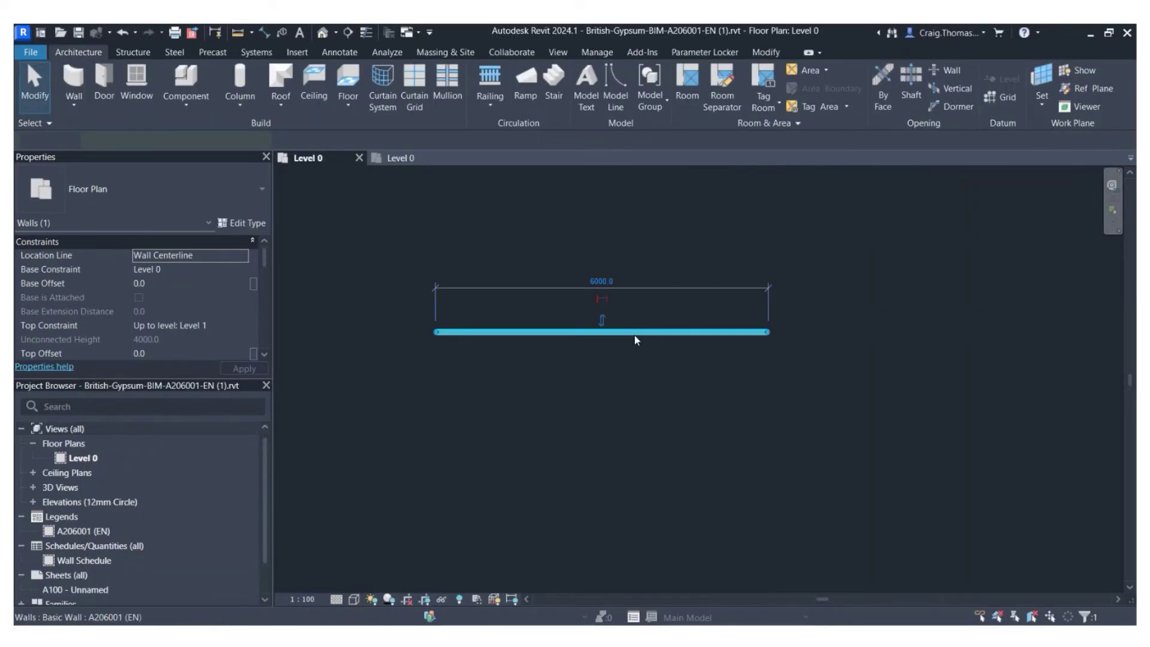
click(252, 229)
scroll(637, 341, down, 5)
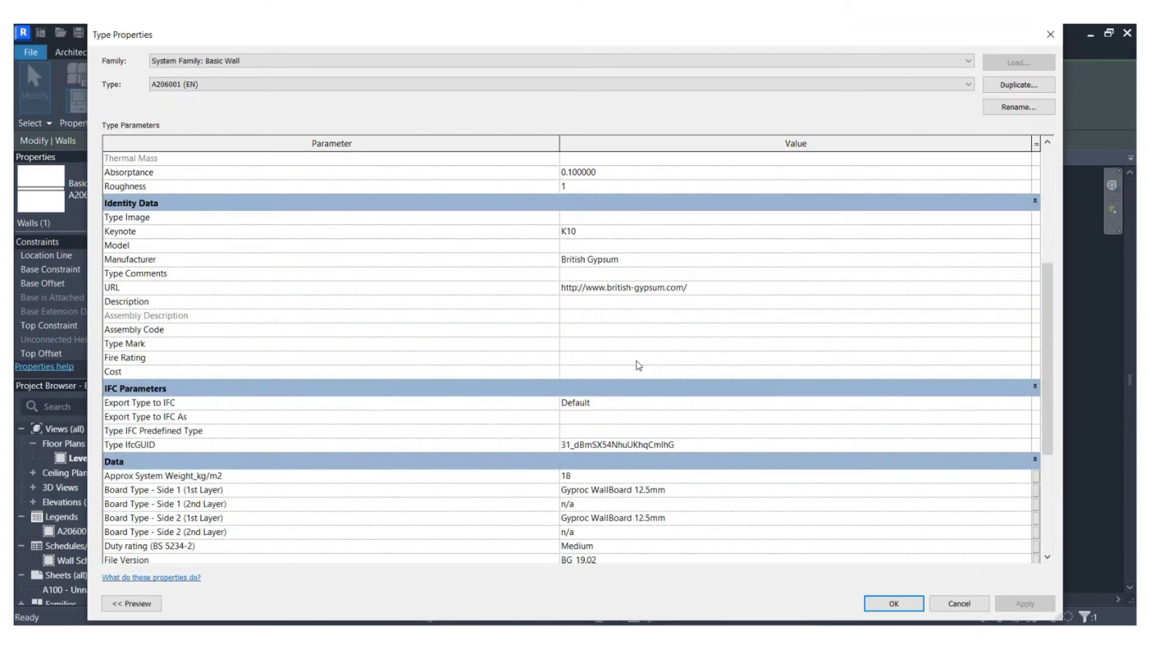
scroll(639, 365, down, 5)
click(589, 404)
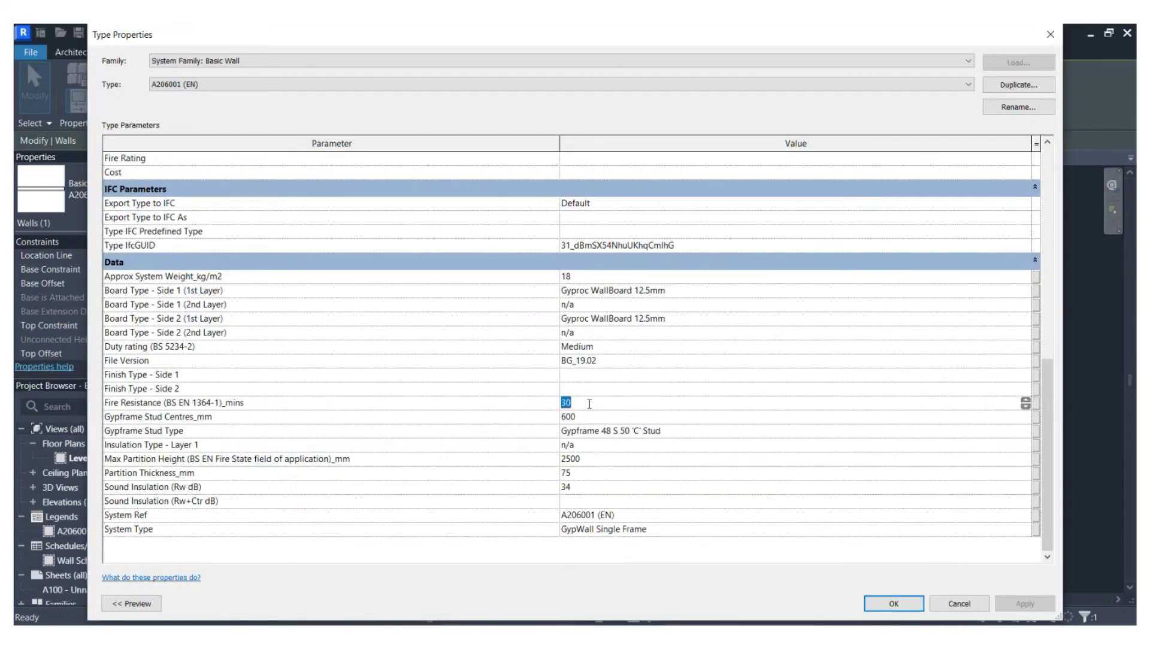
click(950, 610)
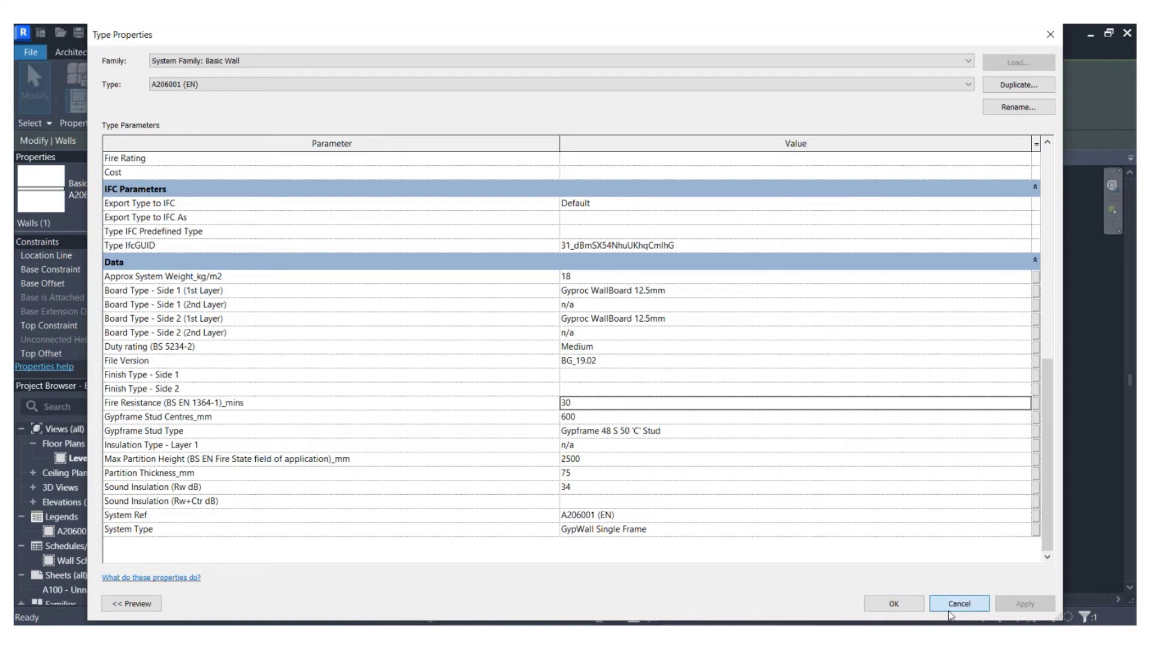
click(407, 202)
Run Validate Parameters on Project1's Level 0 plan and review the locked and modified values of walls WT01 to WT04.
click(404, 158)
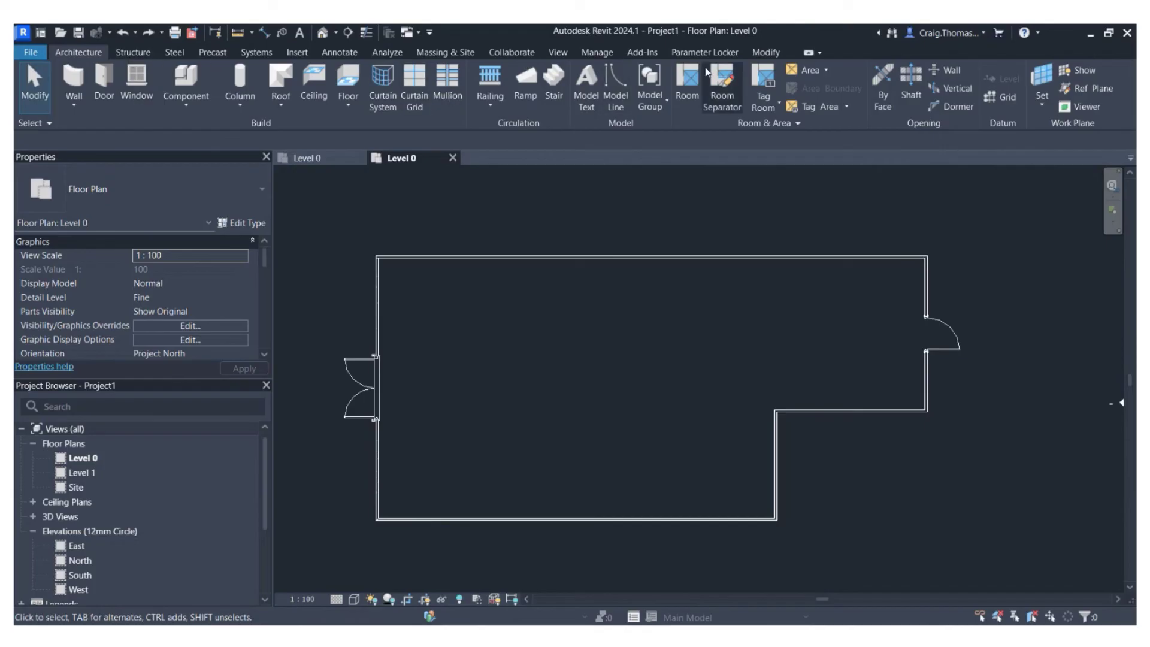
click(707, 52)
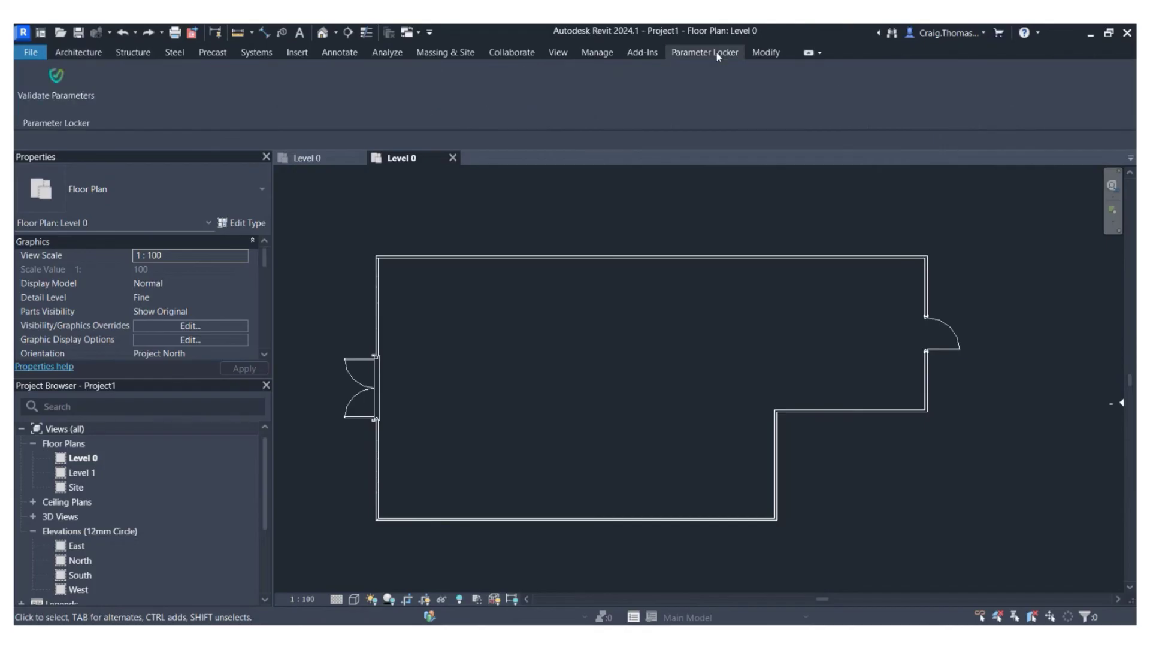
click(58, 88)
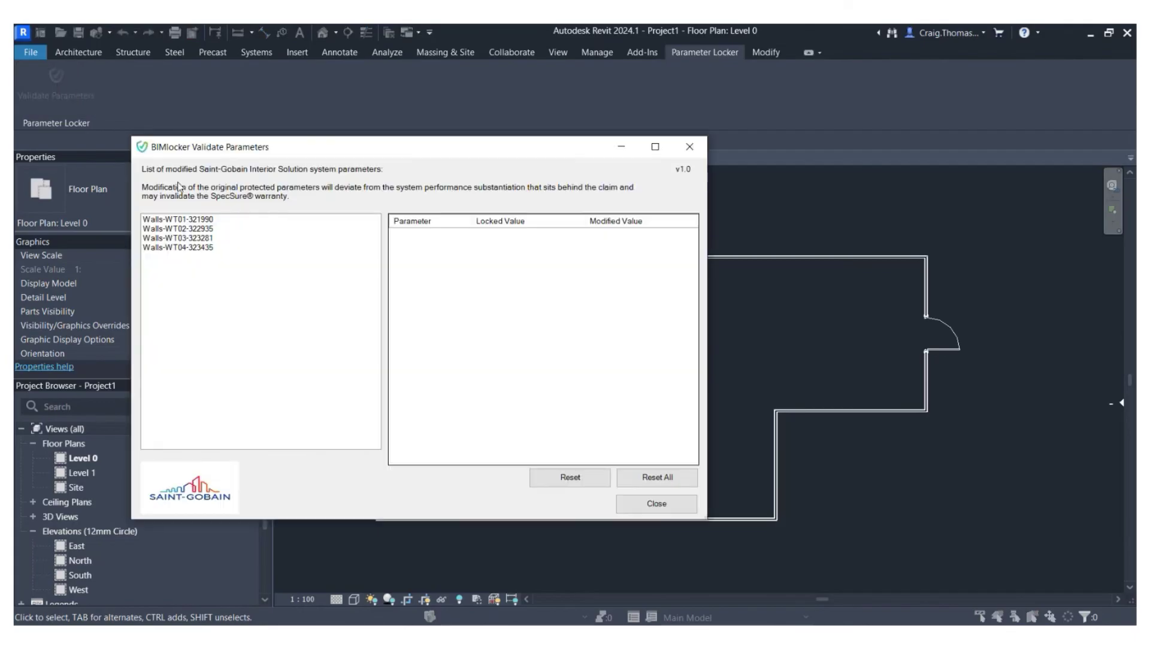
click(186, 220)
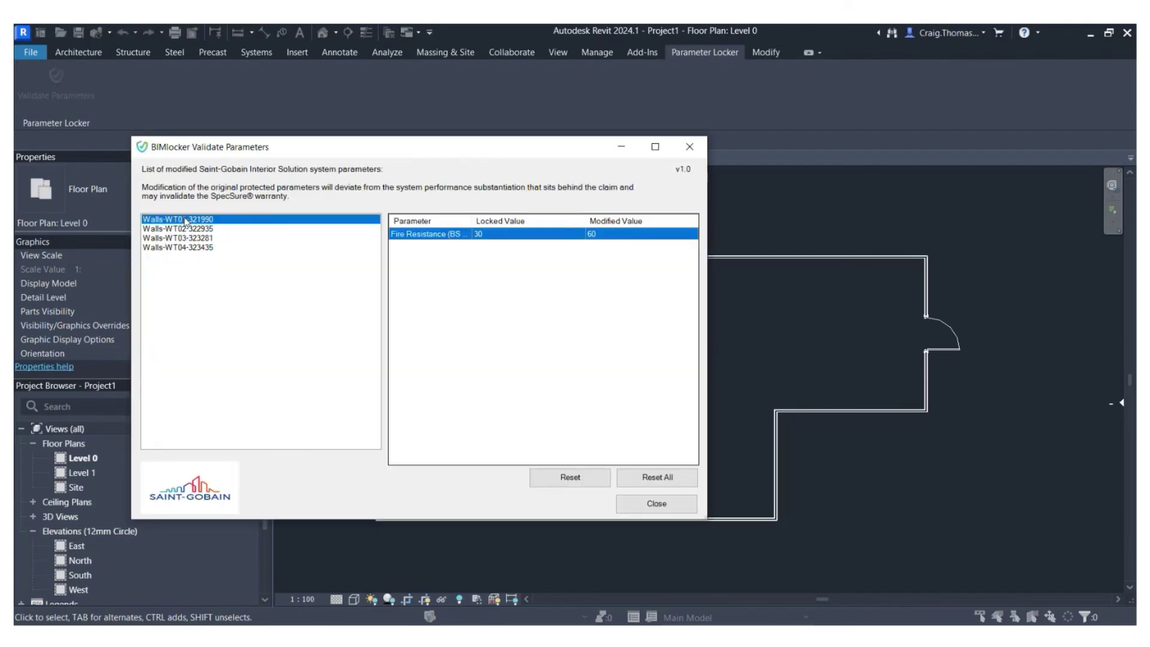
click(186, 230)
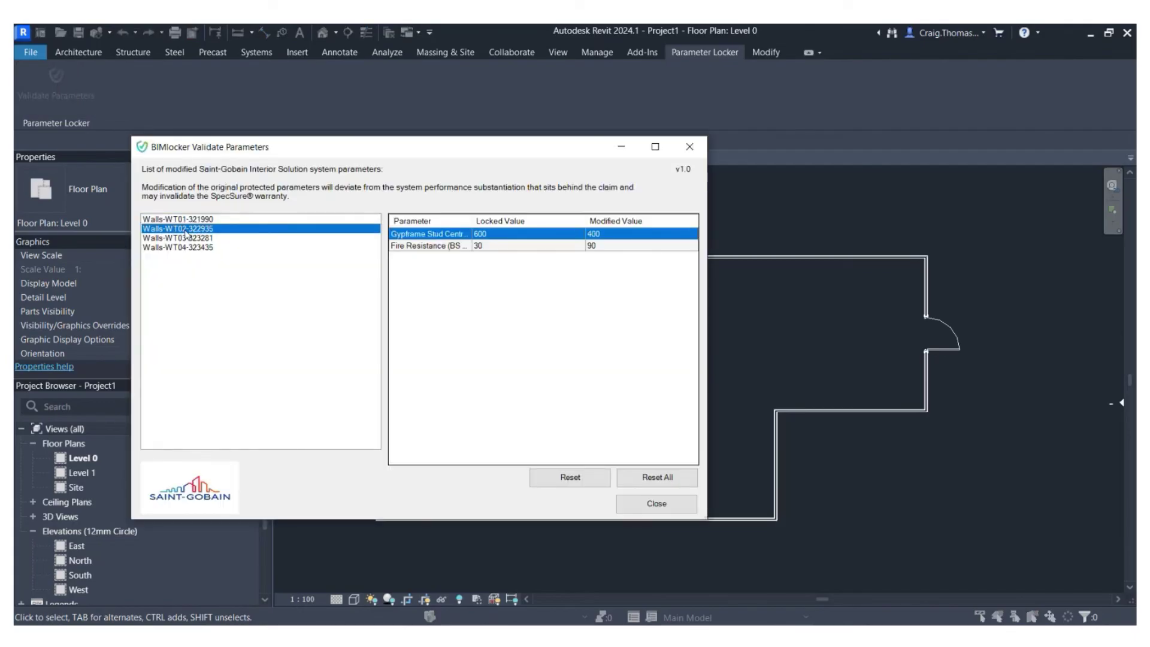
click(187, 239)
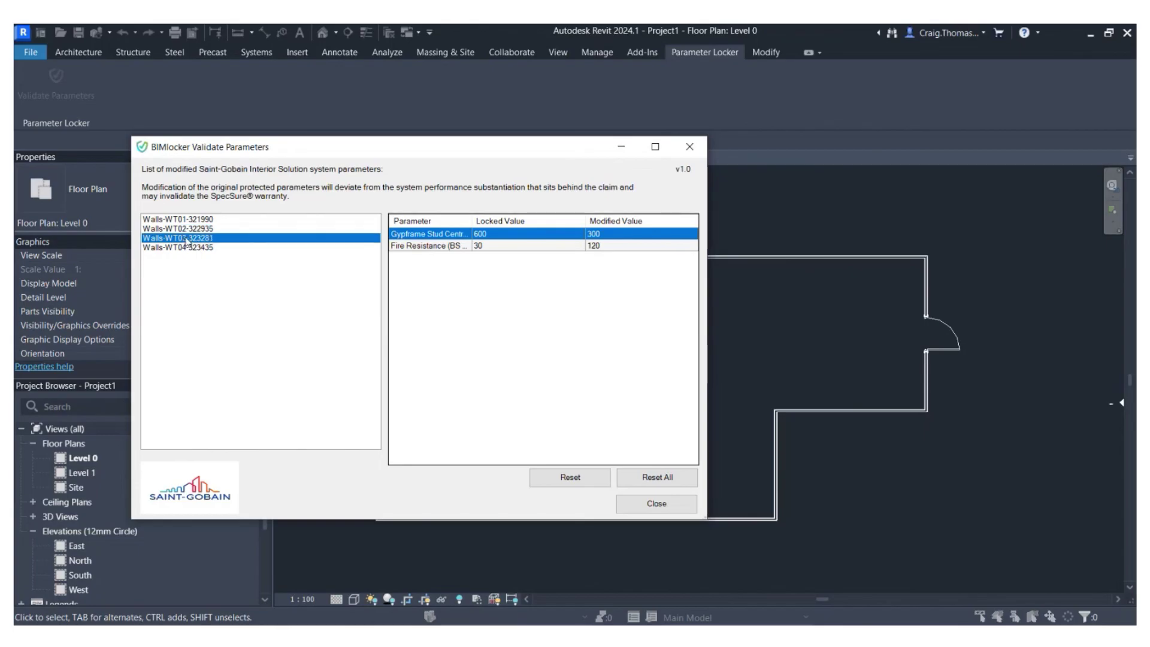
click(186, 249)
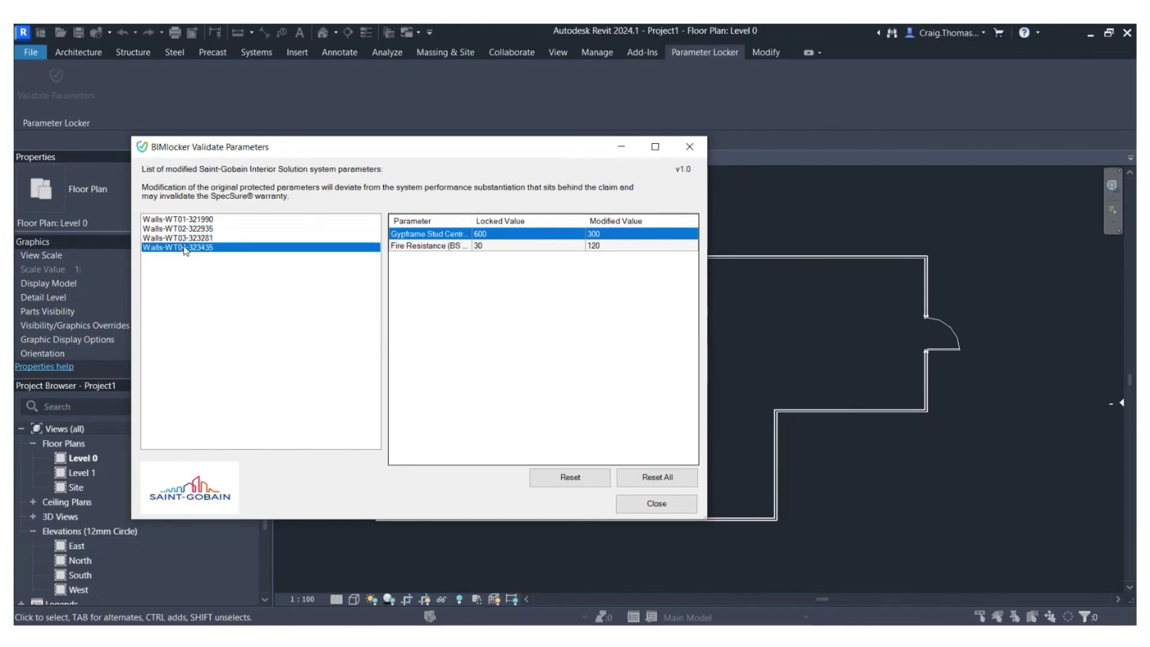
Reset all modified wall parameters to their locked values and close the validation.
click(656, 478)
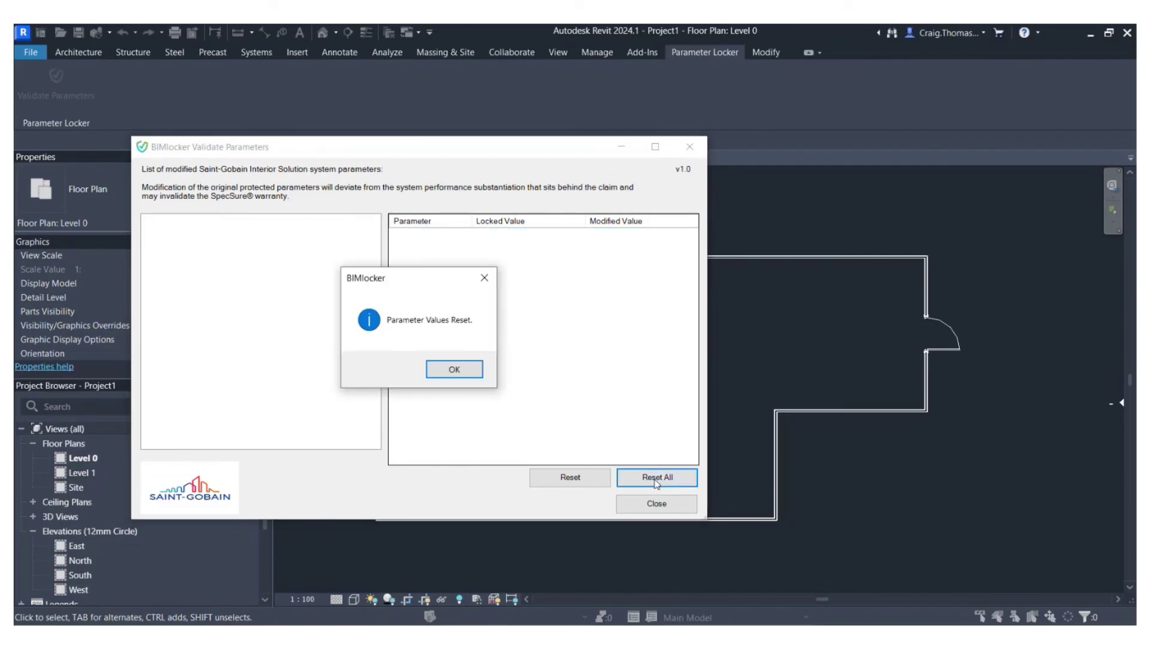
click(453, 370)
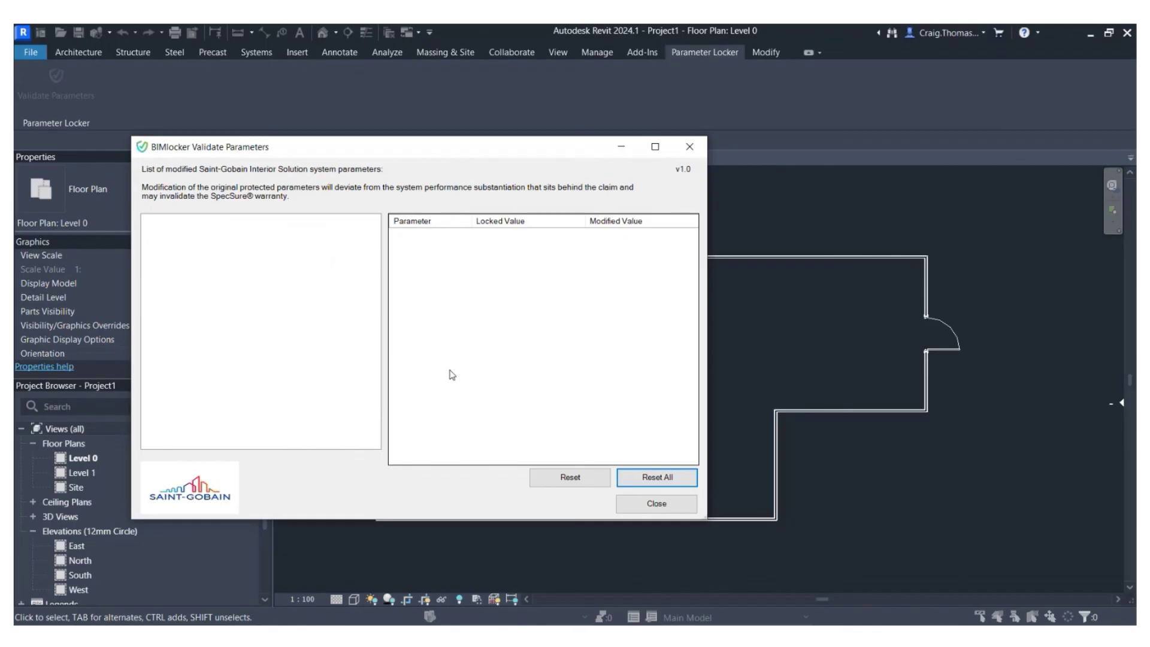
click(650, 502)
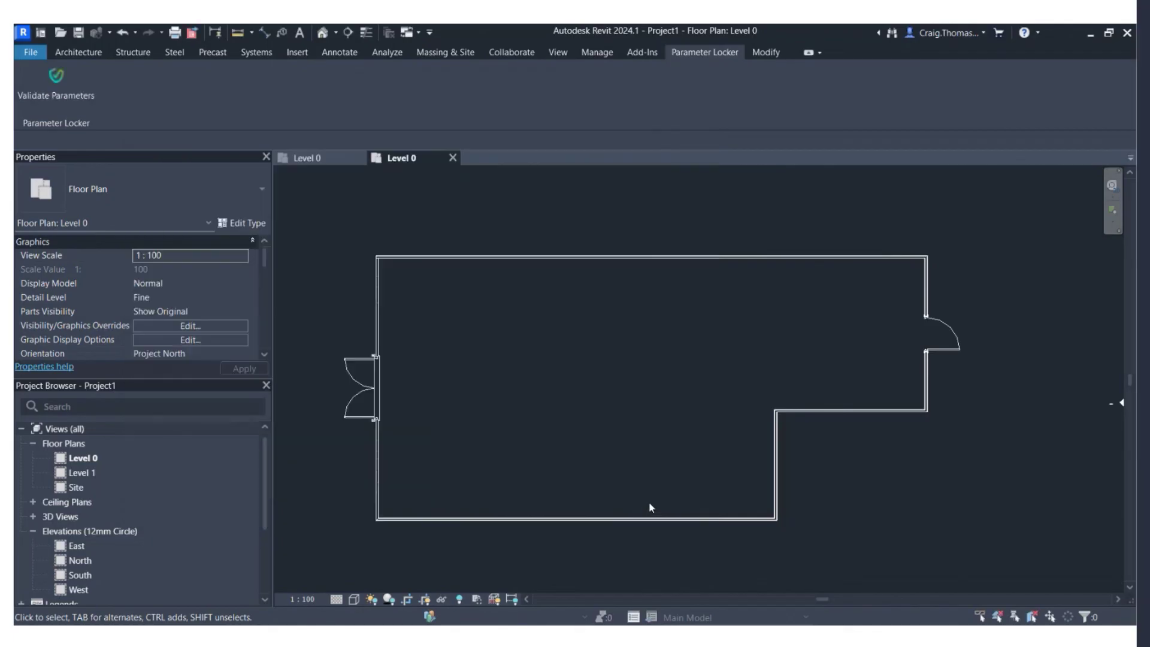